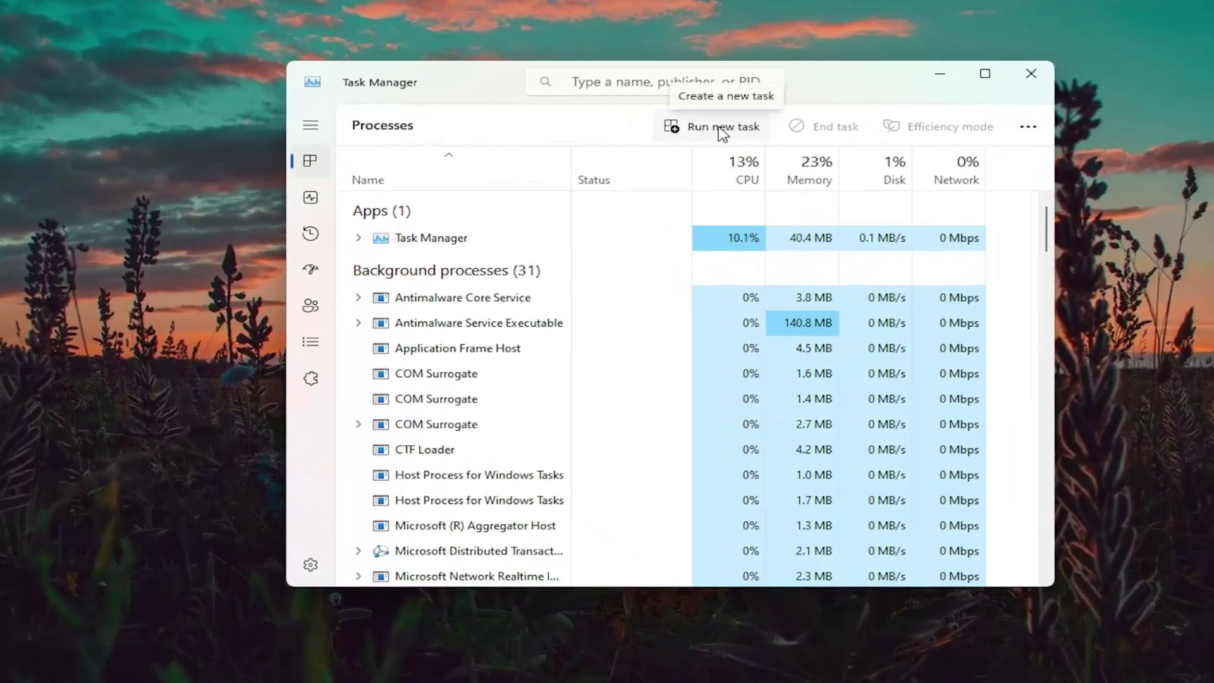
Run services.msc as a new task with administrative privileges.
left_click(707, 129)
type("ser")
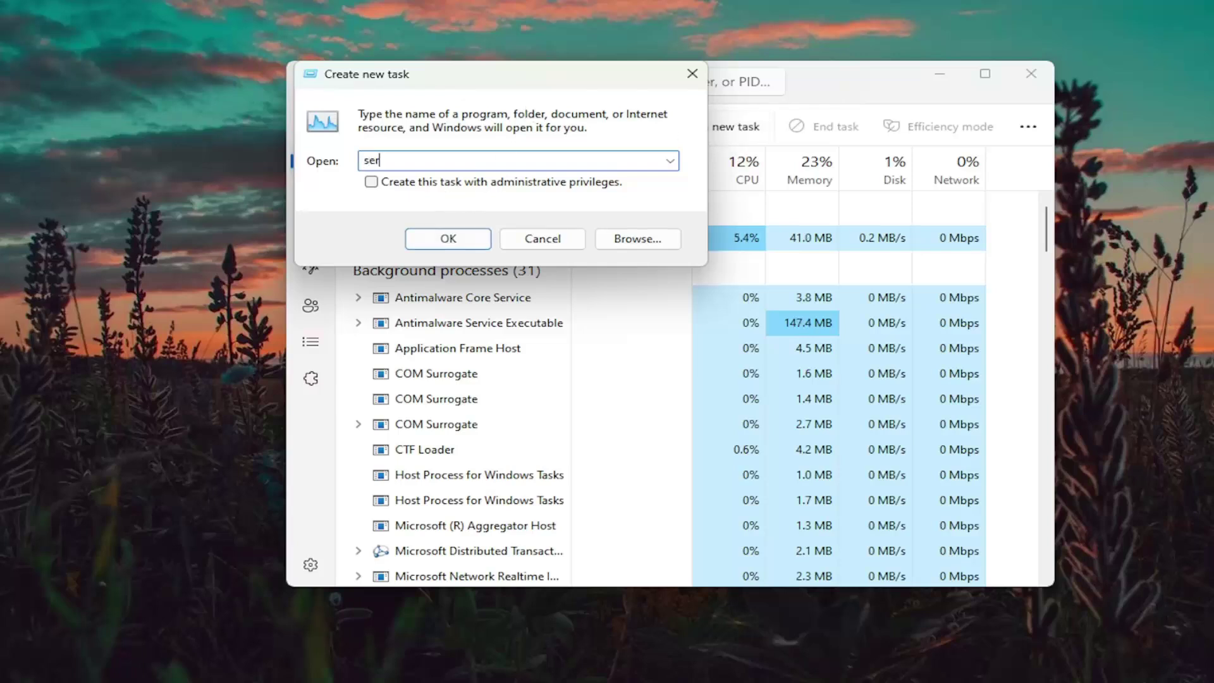
type("vices.msc")
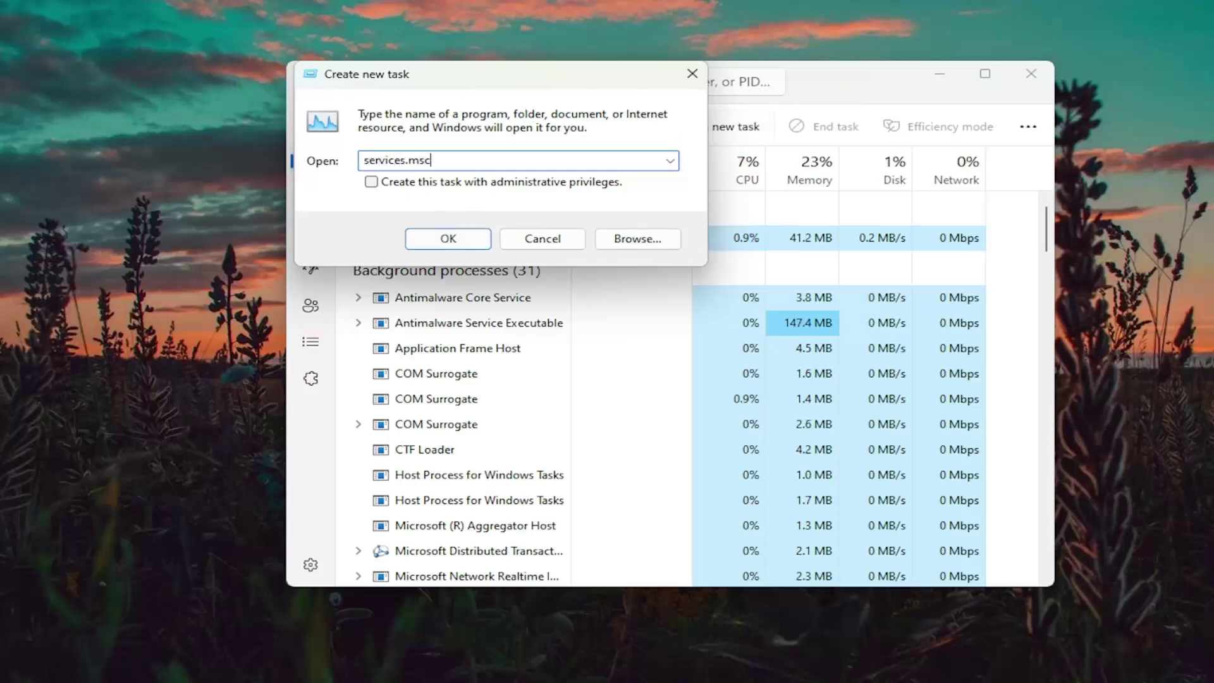
left_click(371, 183)
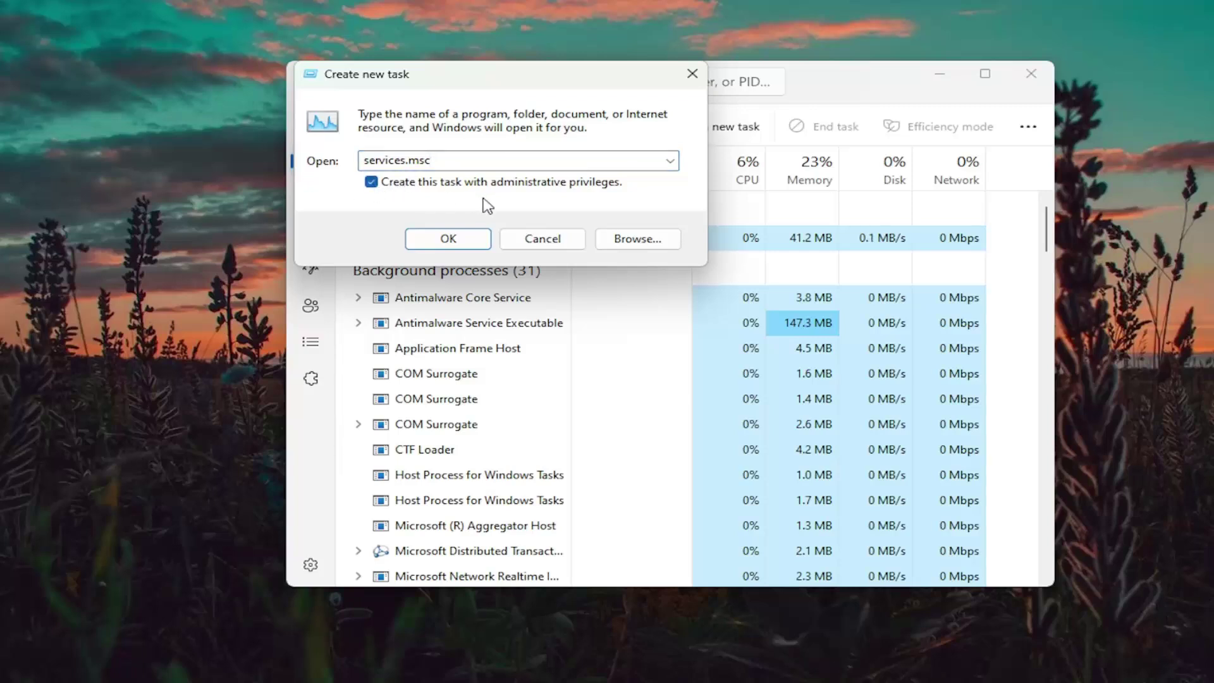
left_click(454, 239)
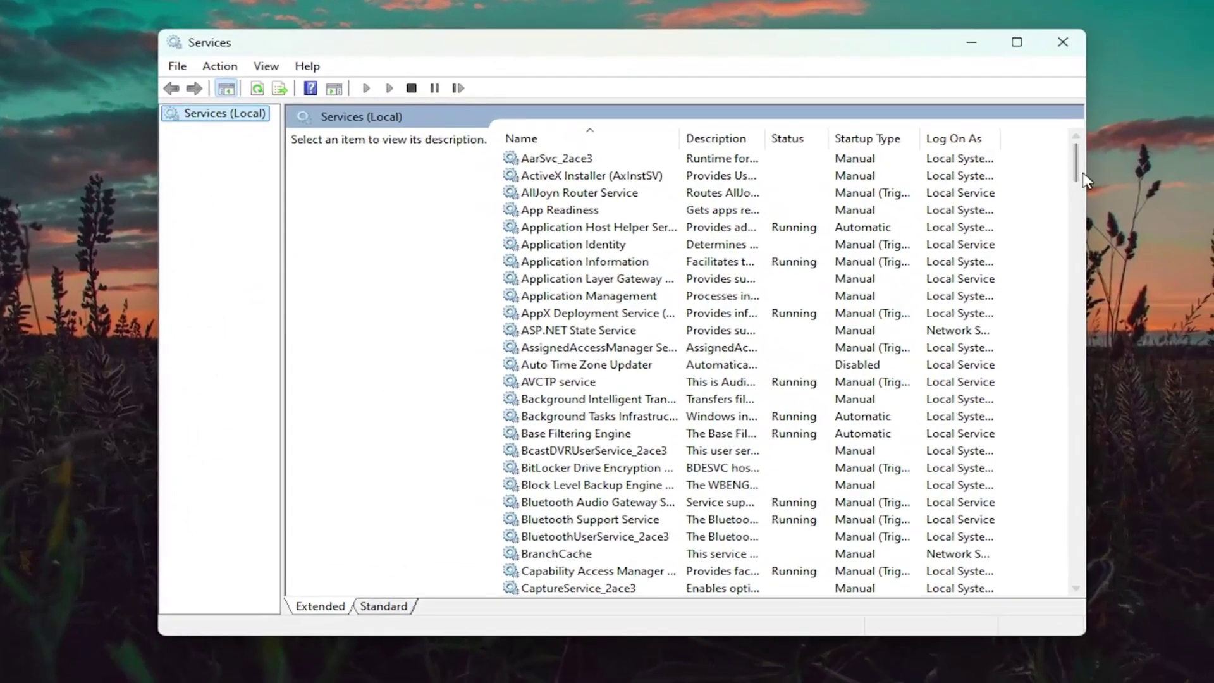
Open the properties of the Windows Search service, stop the service and start it again.
left_click_drag(1085, 180, 1087, 505)
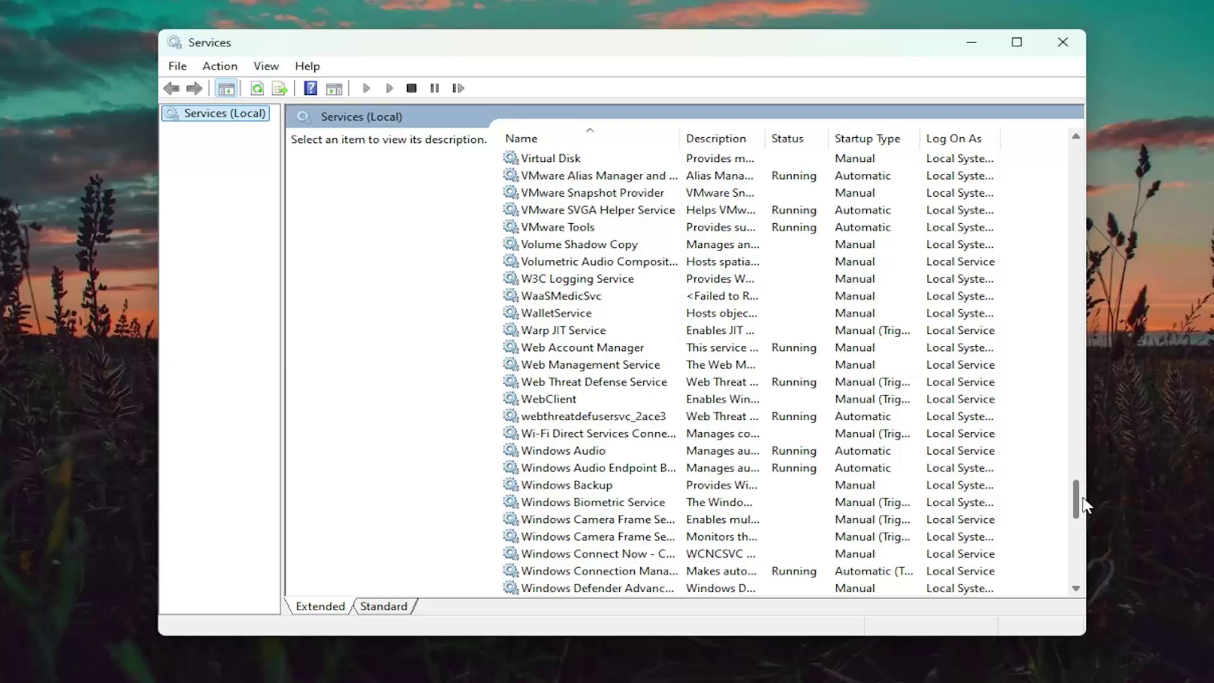
scroll(572, 468, "down", 11)
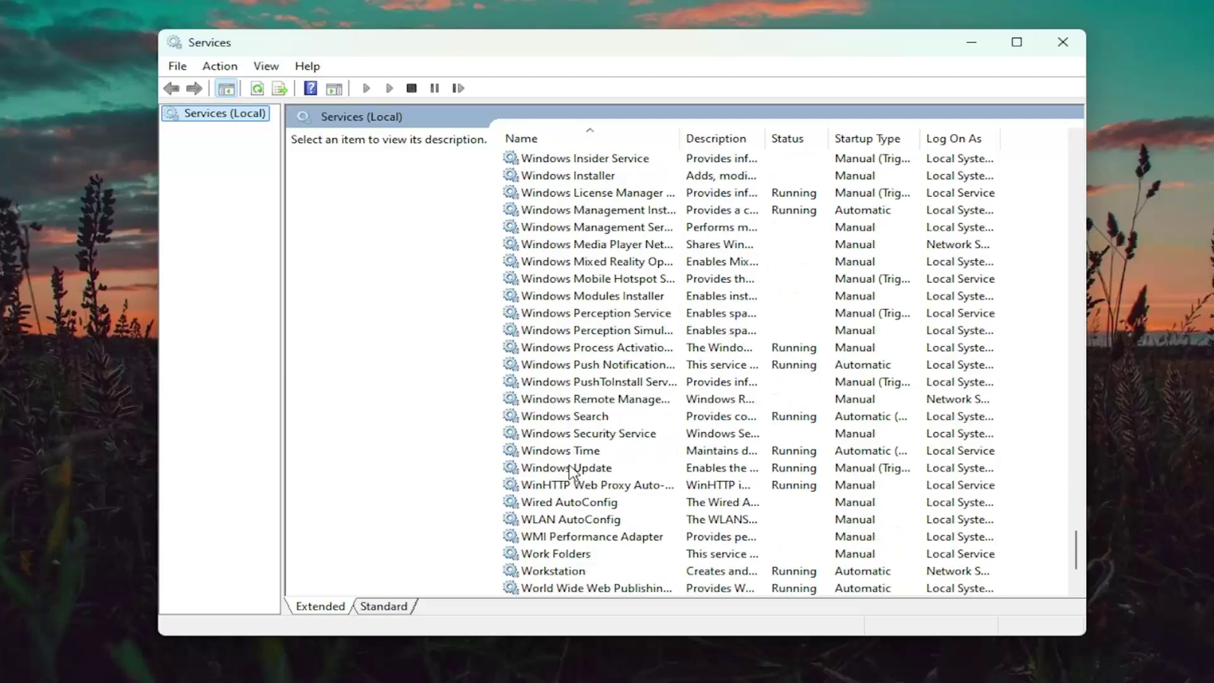
double_click(569, 416)
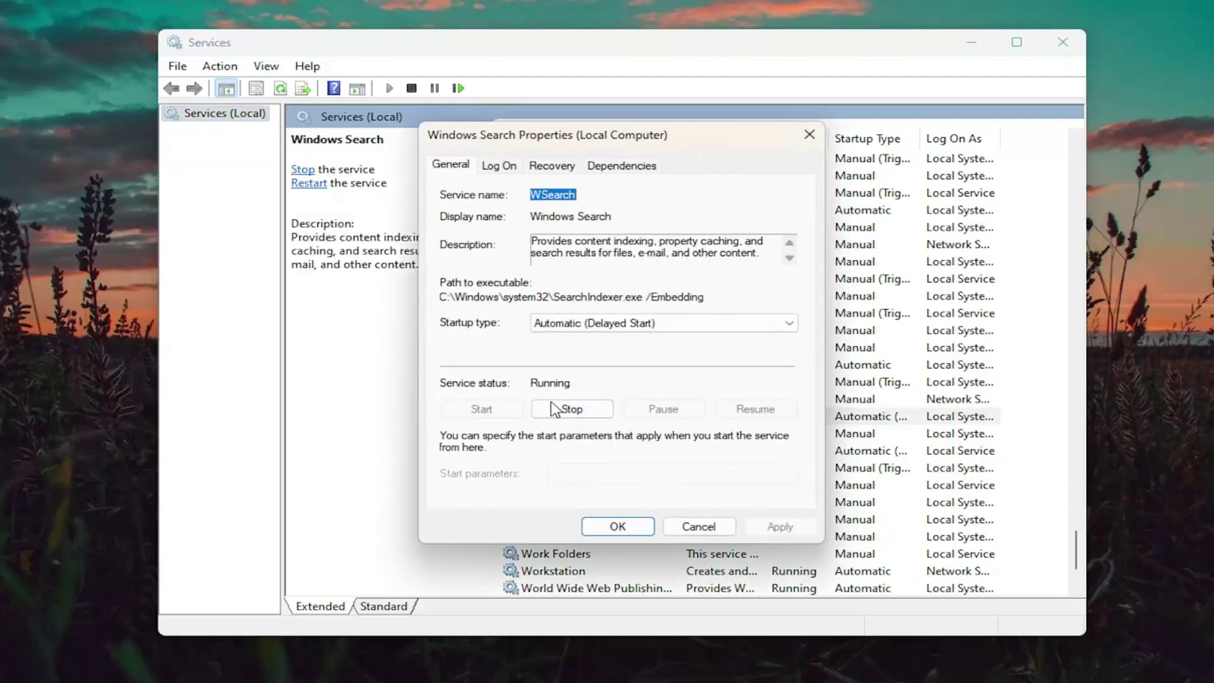
left_click(571, 411)
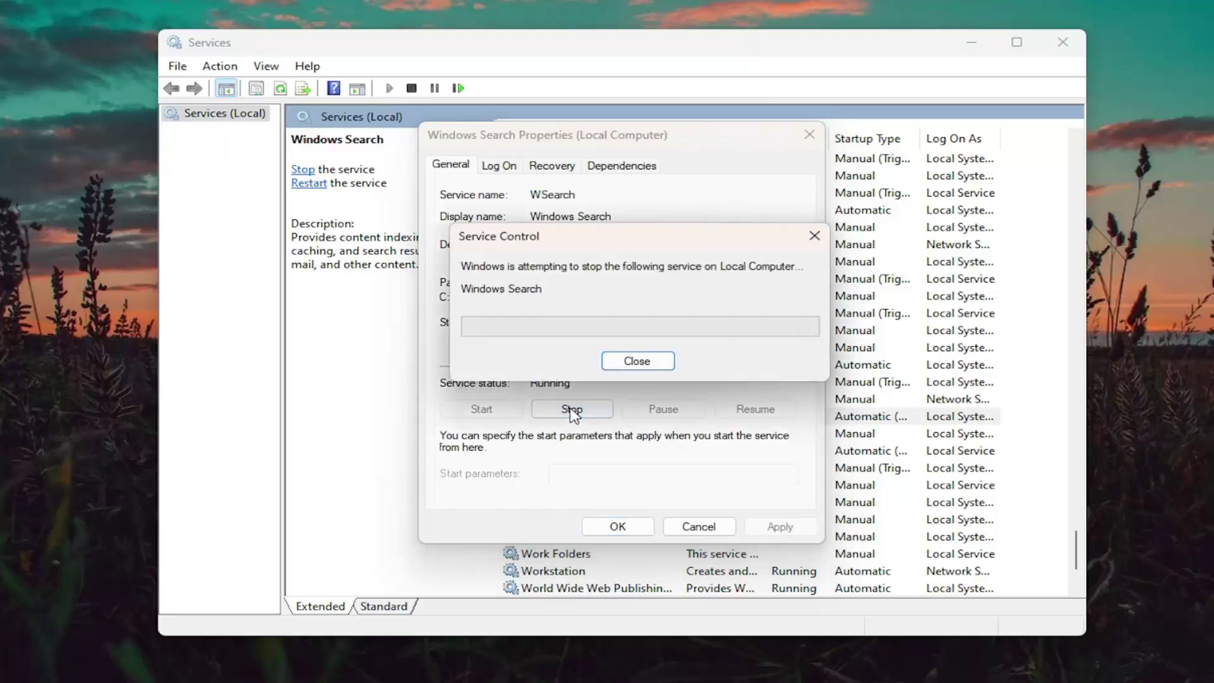
left_click(479, 409)
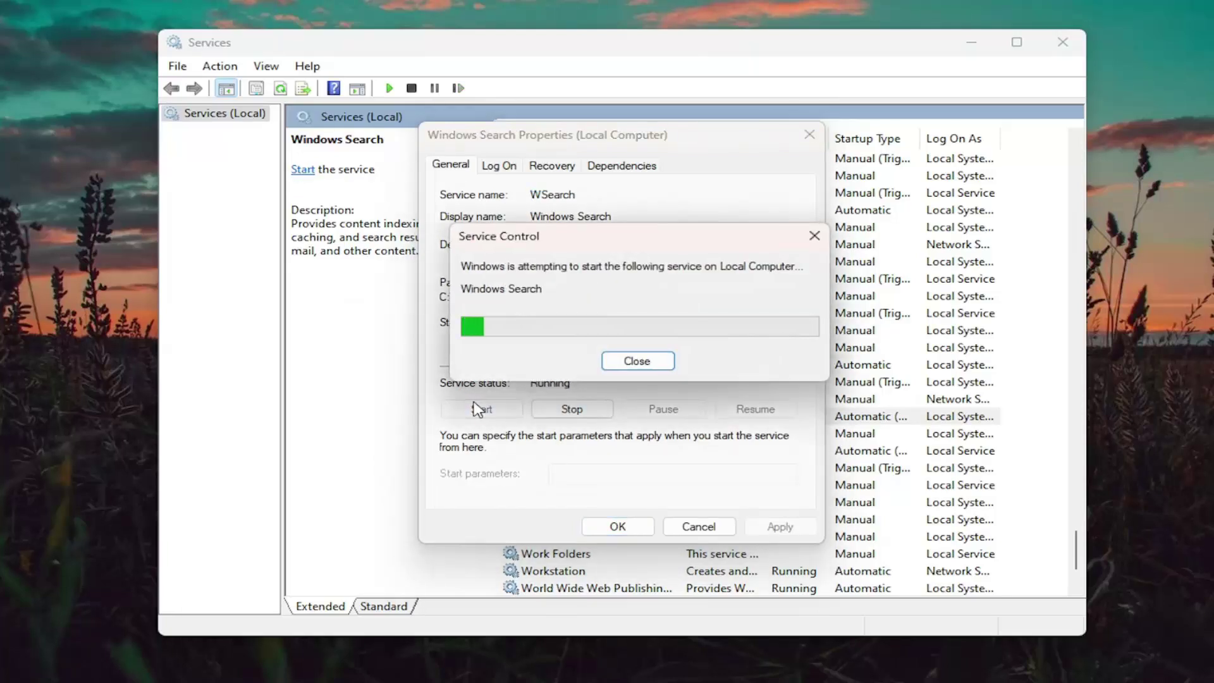
Set the Windows Search service's startup type to Automatic, apply the change and close its properties.
left_click(587, 323)
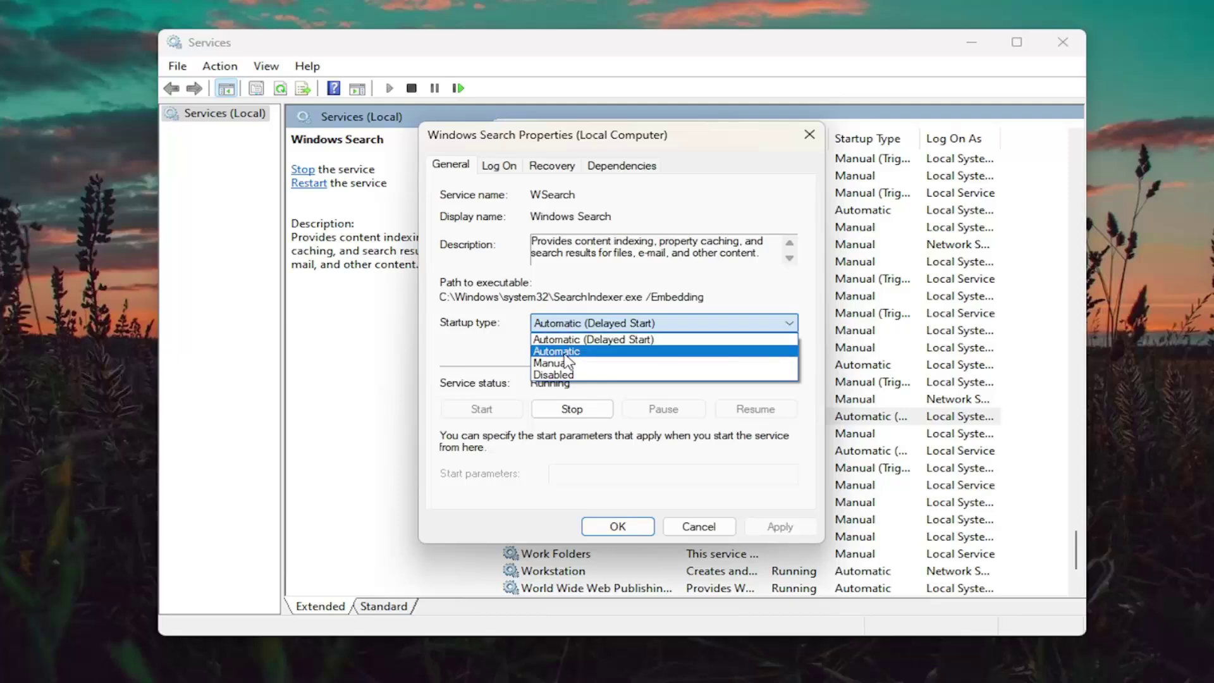
left_click(564, 351)
left_click(775, 526)
left_click(627, 528)
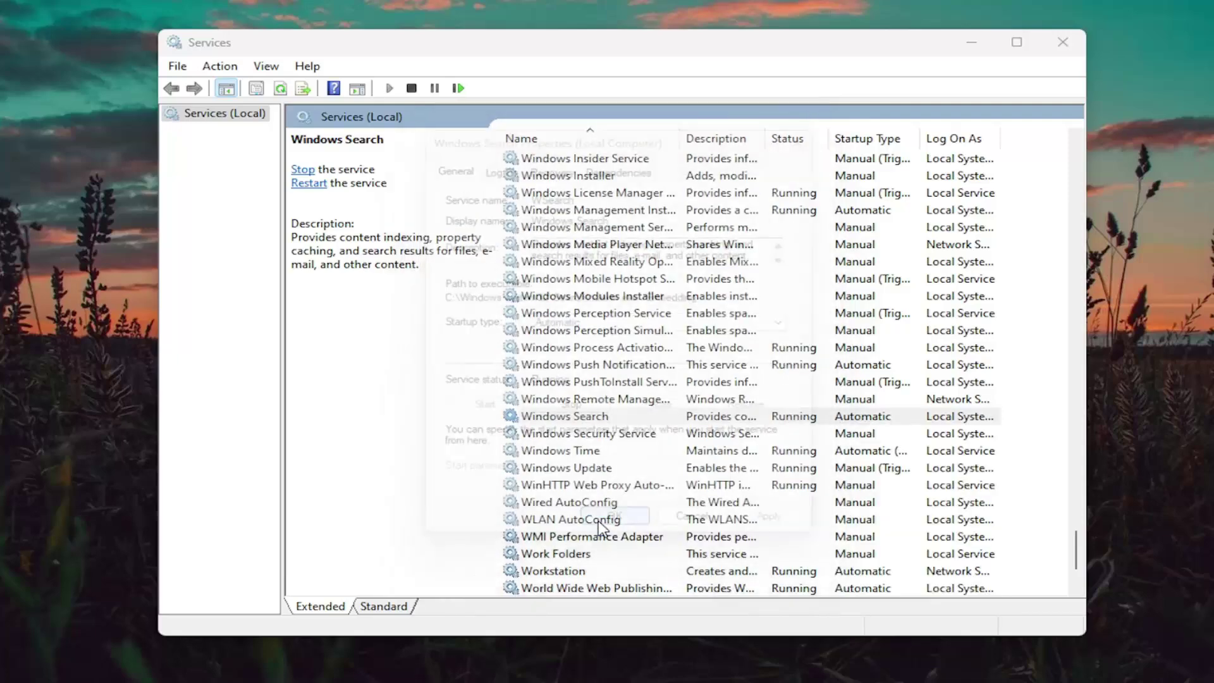
Check whether the Start menu and the taskbar search open, and close the Services window.
key("super")
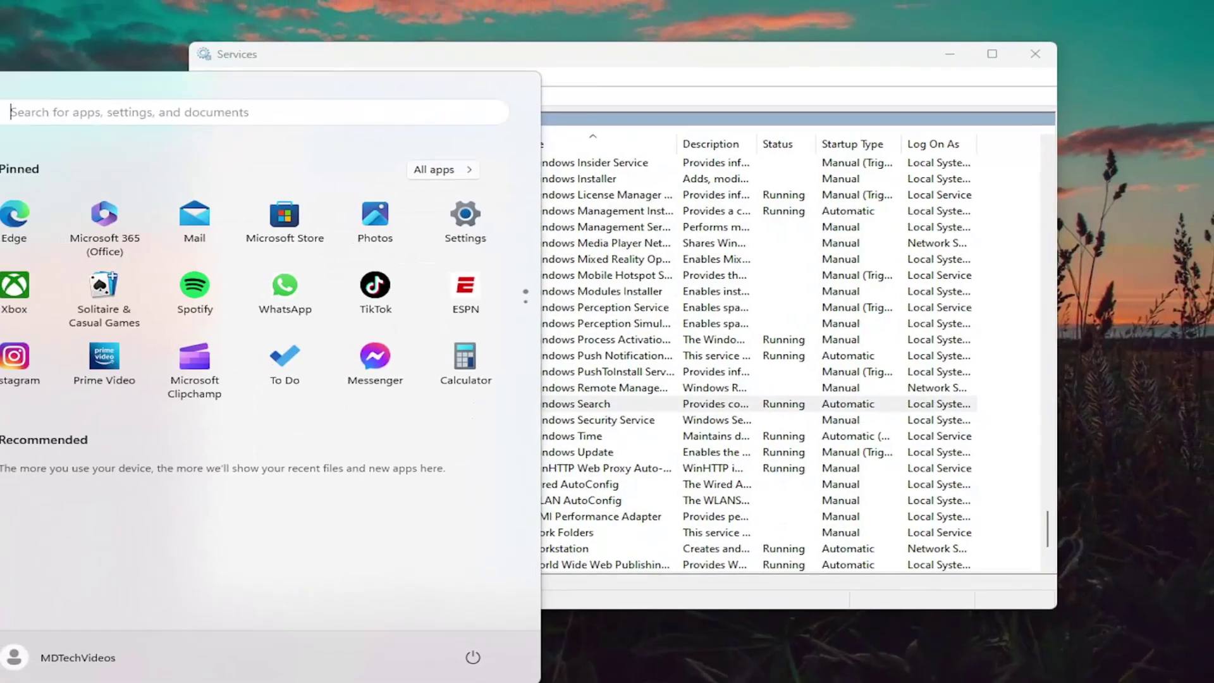
left_click(144, 665)
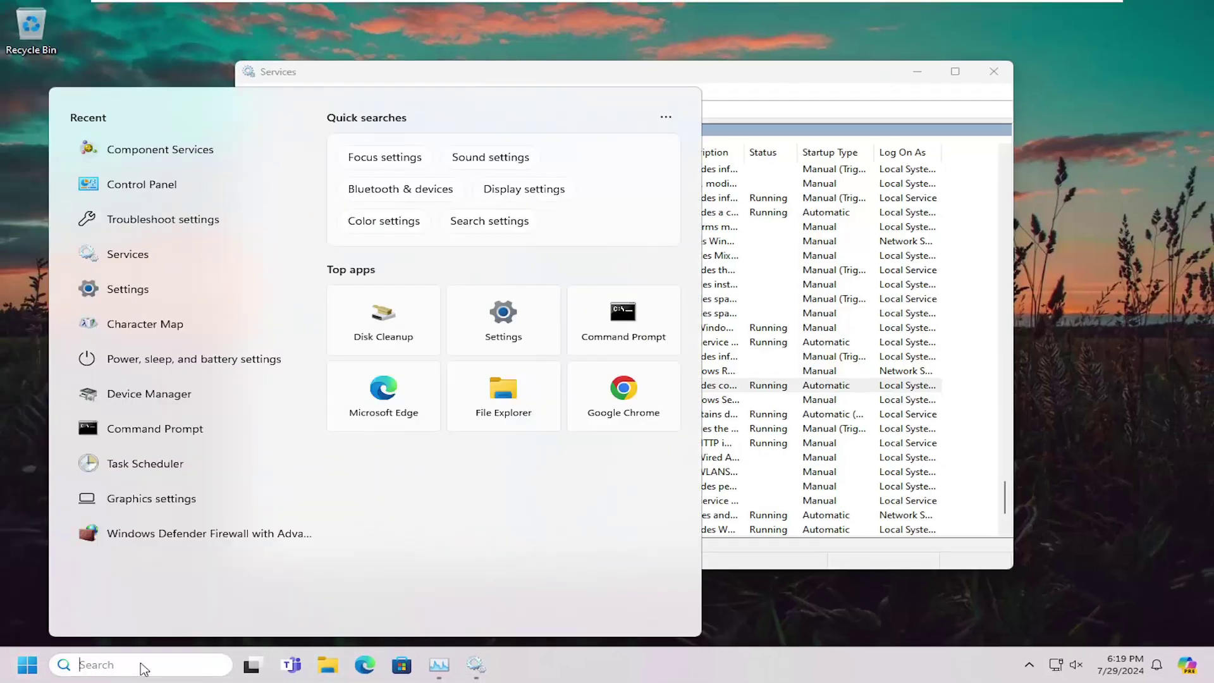
left_click(794, 78)
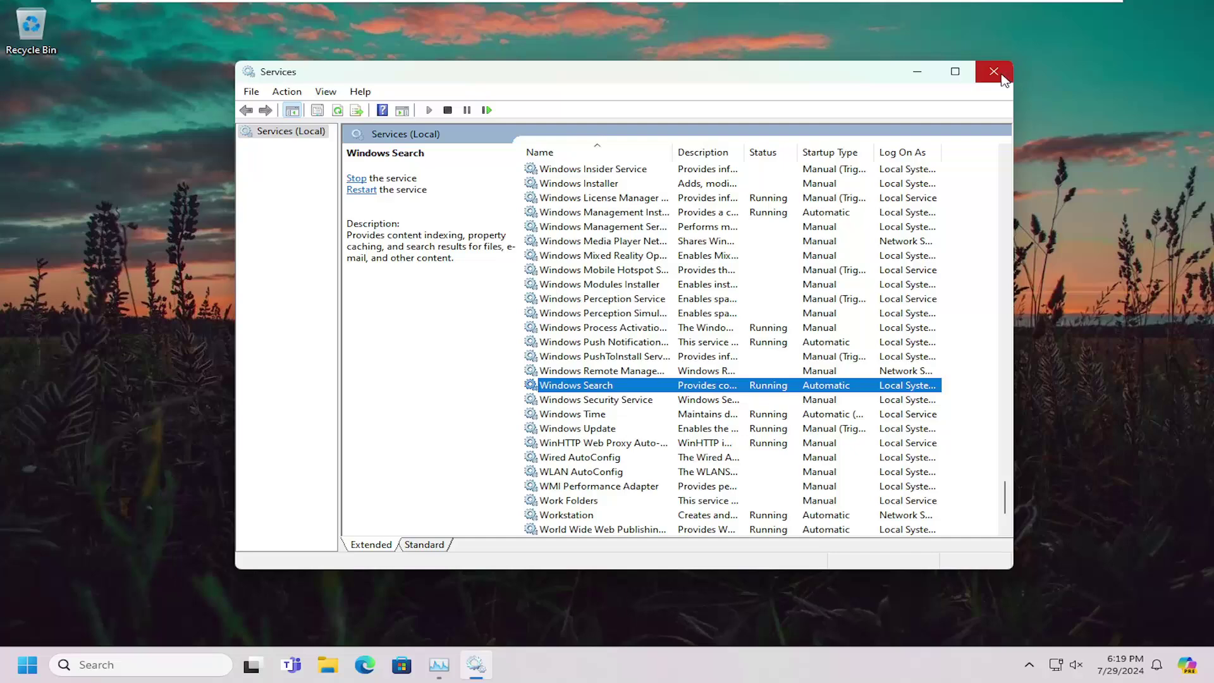
left_click(994, 72)
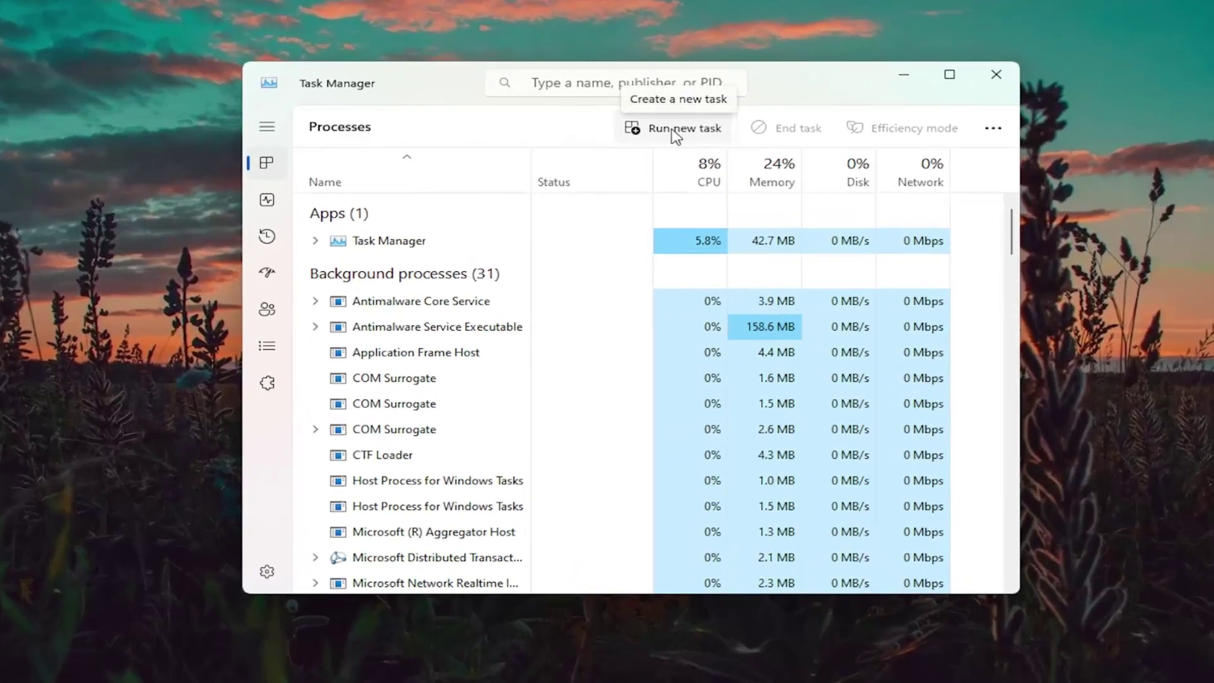
Run cmd as a new task with administrative privileges from Task Manager.
left_click(675, 134)
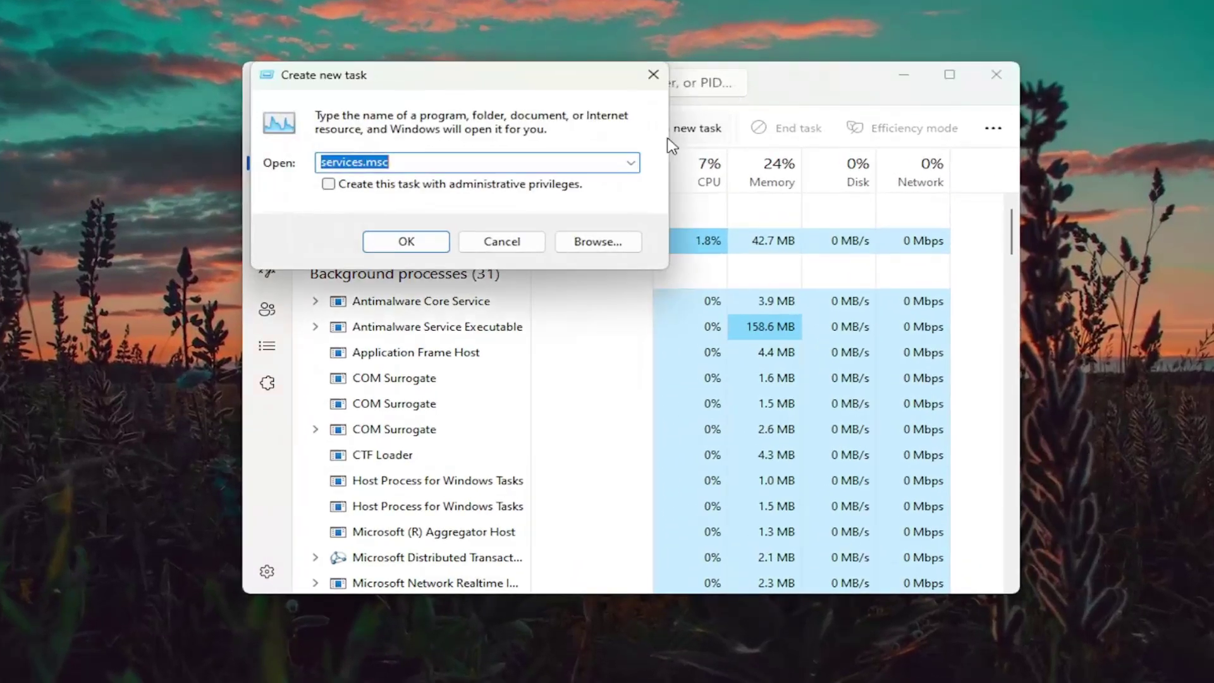
type("cmd")
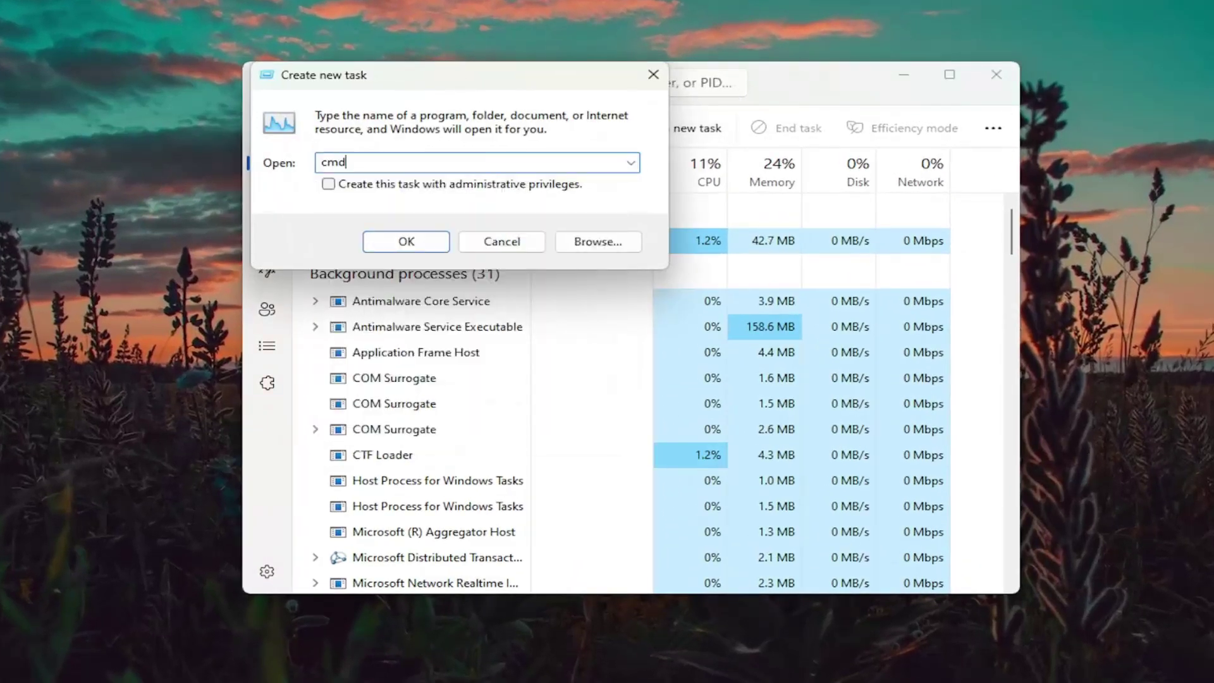
left_click(329, 184)
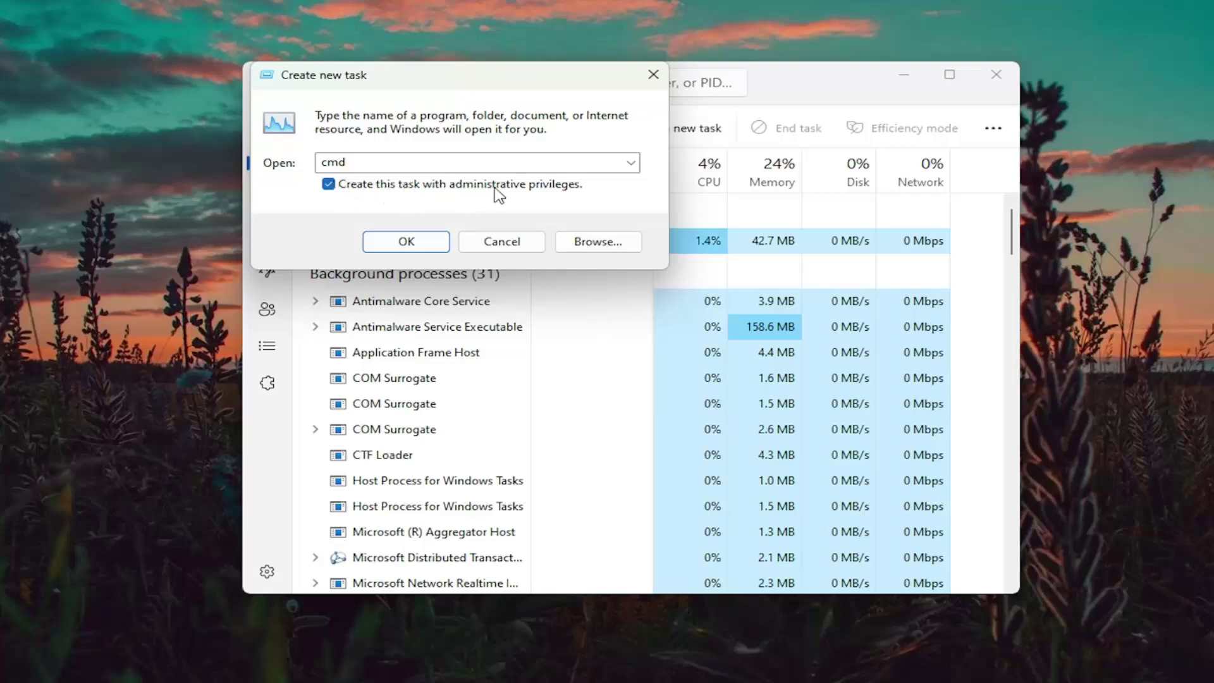
left_click(408, 242)
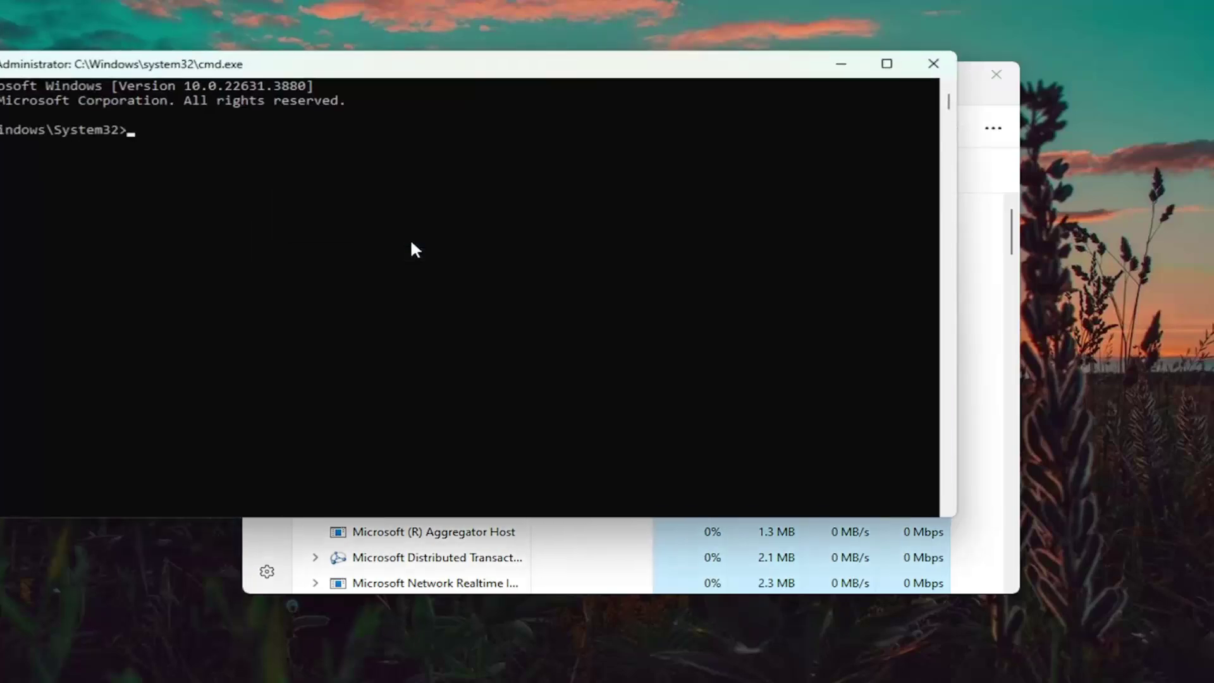
Move the Command Prompt window clear of Task Manager and close Task Manager.
left_click_drag(637, 74, 794, 139)
left_click(990, 85)
left_click(991, 85)
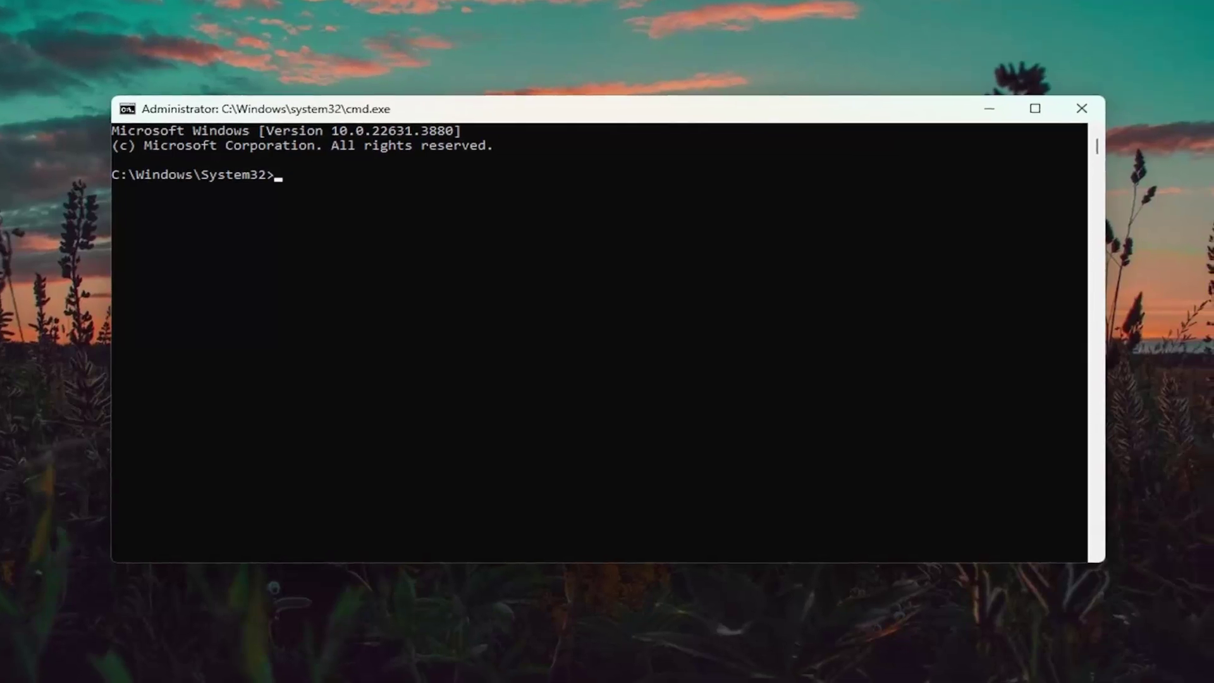
Paste and run the command Dism /Online /Cleanup-Image /RestoreHealth in the Command Prompt.
right_click(531, 114)
mouse_move(586, 250)
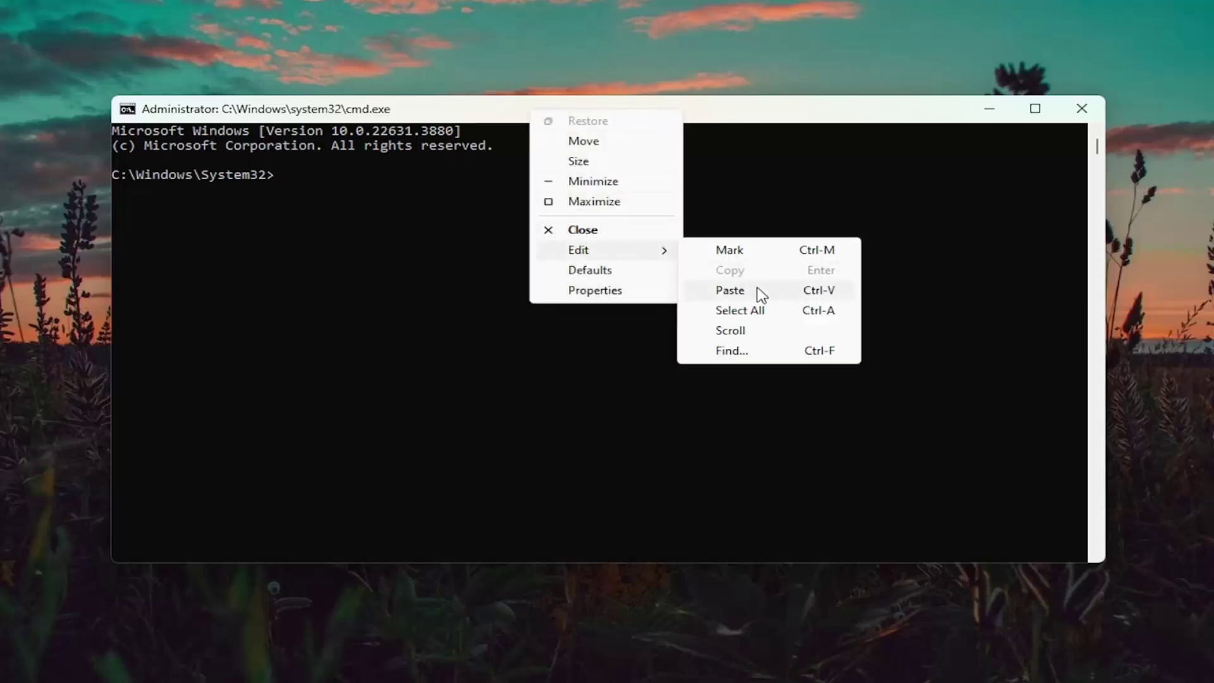
left_click(756, 289)
key("Return")
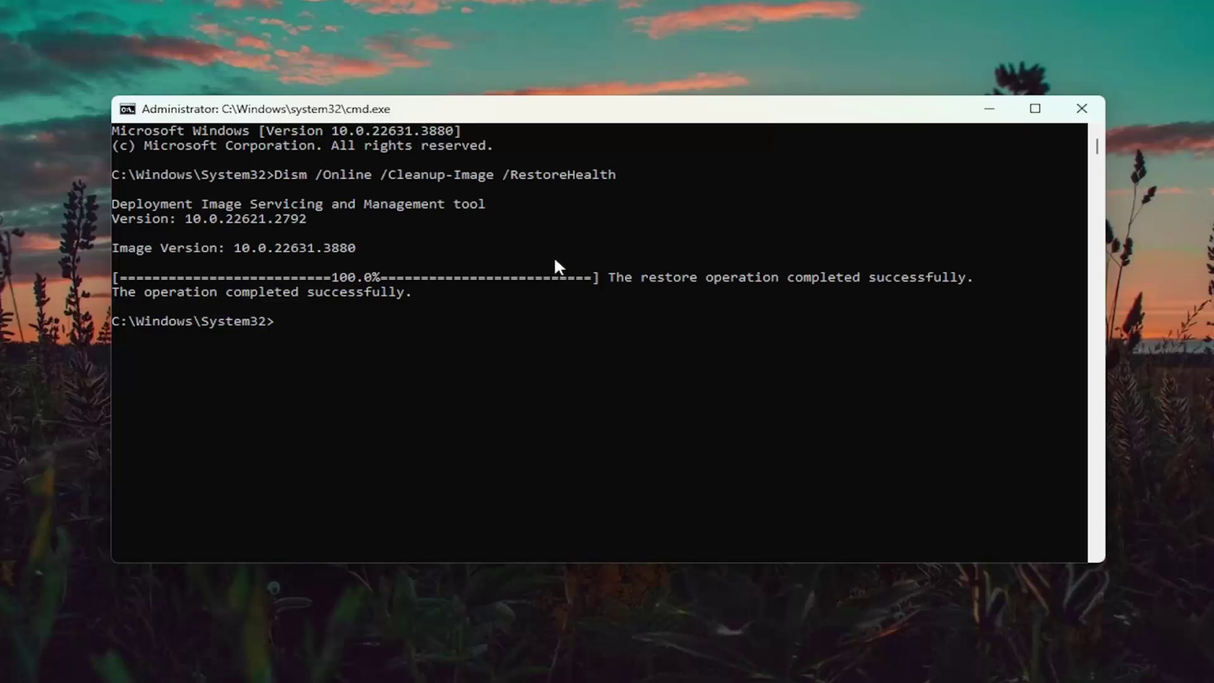
Paste and run the command sfc /scannow, and close the Command Prompt once the scan finishes.
right_click(632, 112)
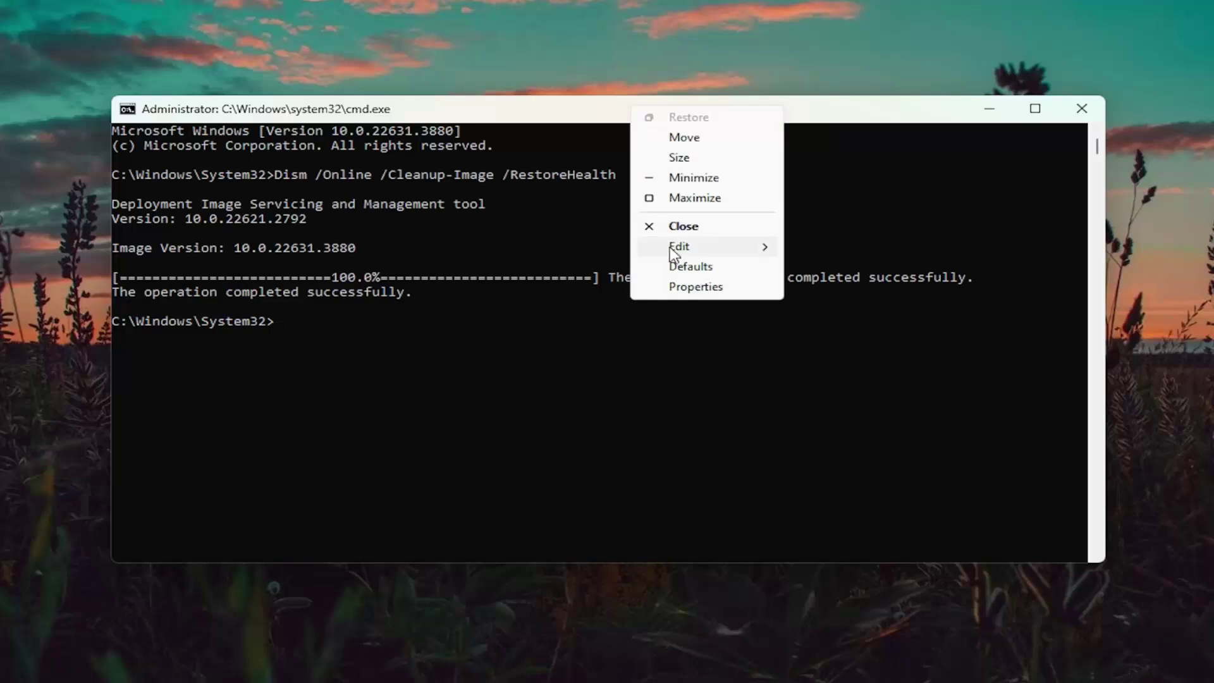
mouse_move(673, 248)
left_click(844, 287)
key("Return")
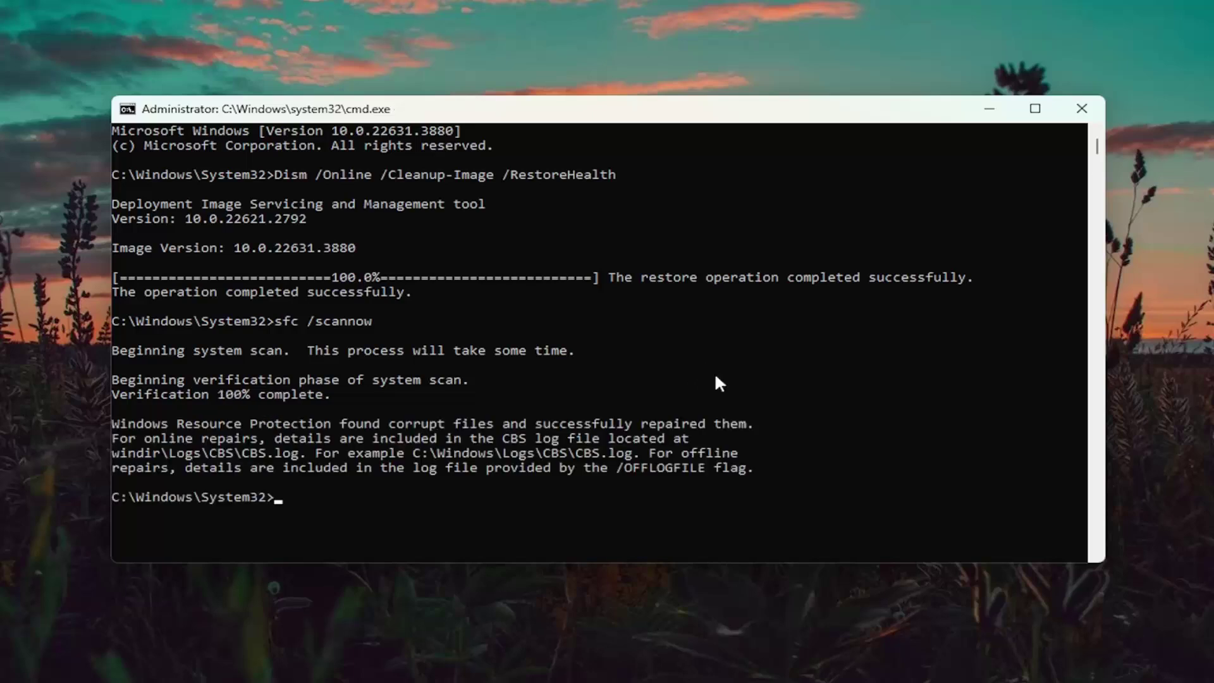
left_click(1082, 108)
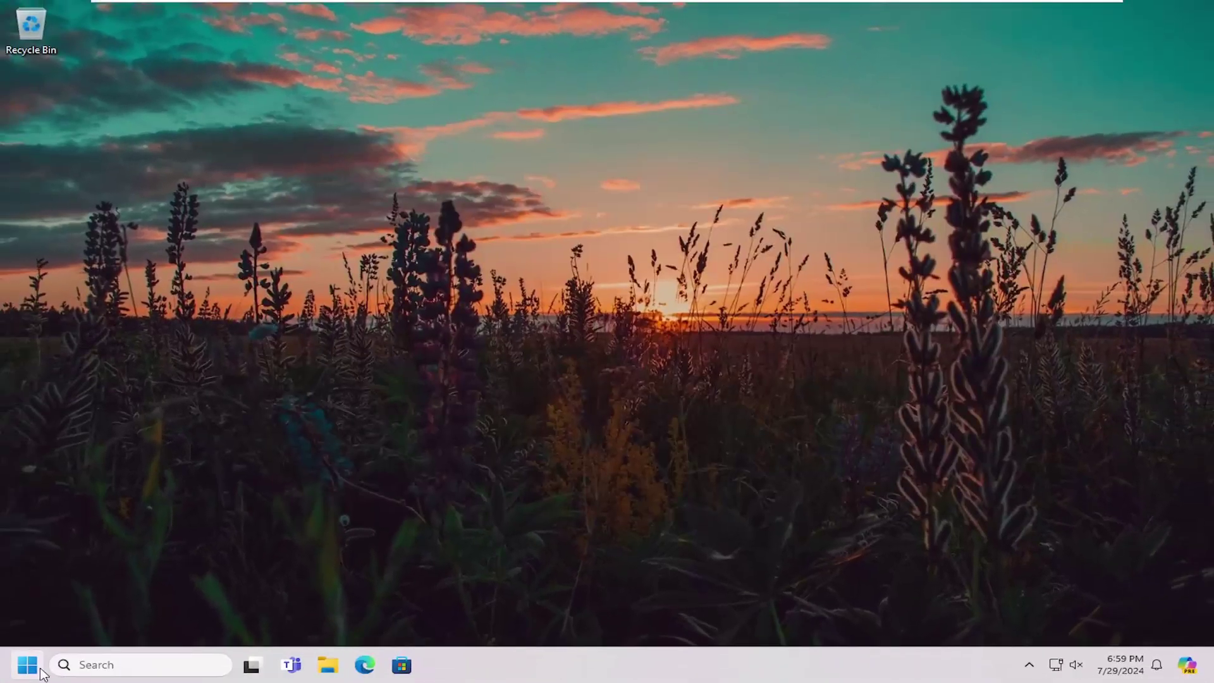
Restart the computer.
right_click(27, 664)
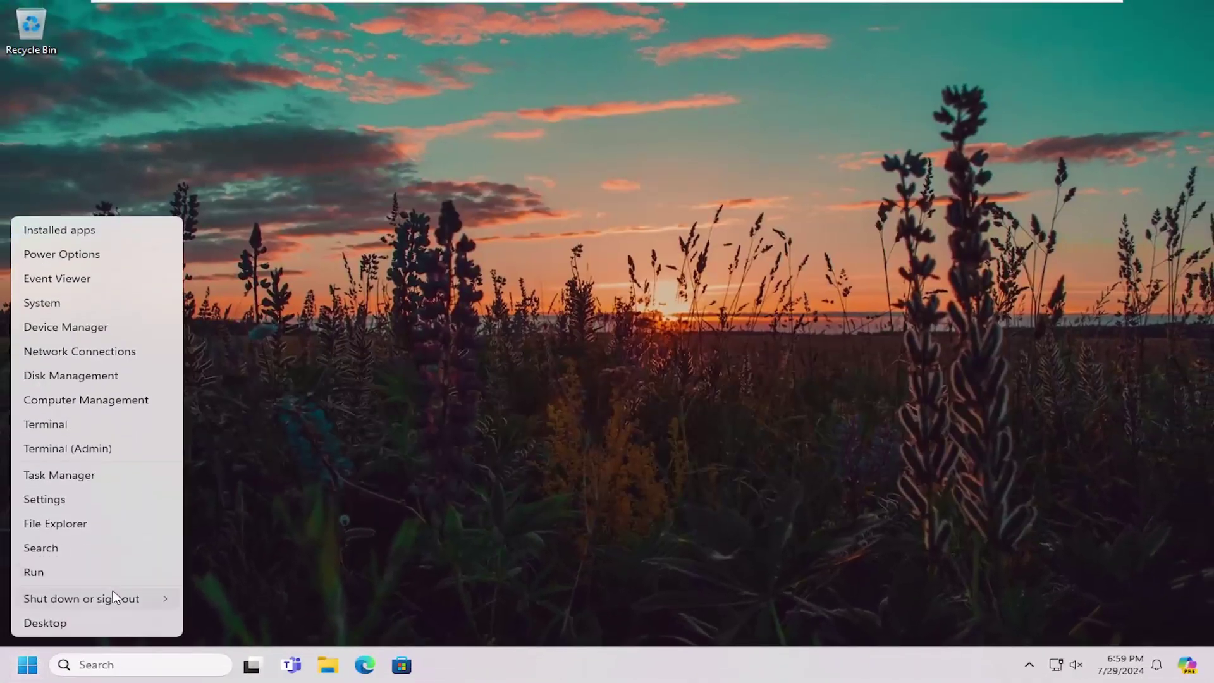
mouse_move(155, 597)
left_click(229, 594)
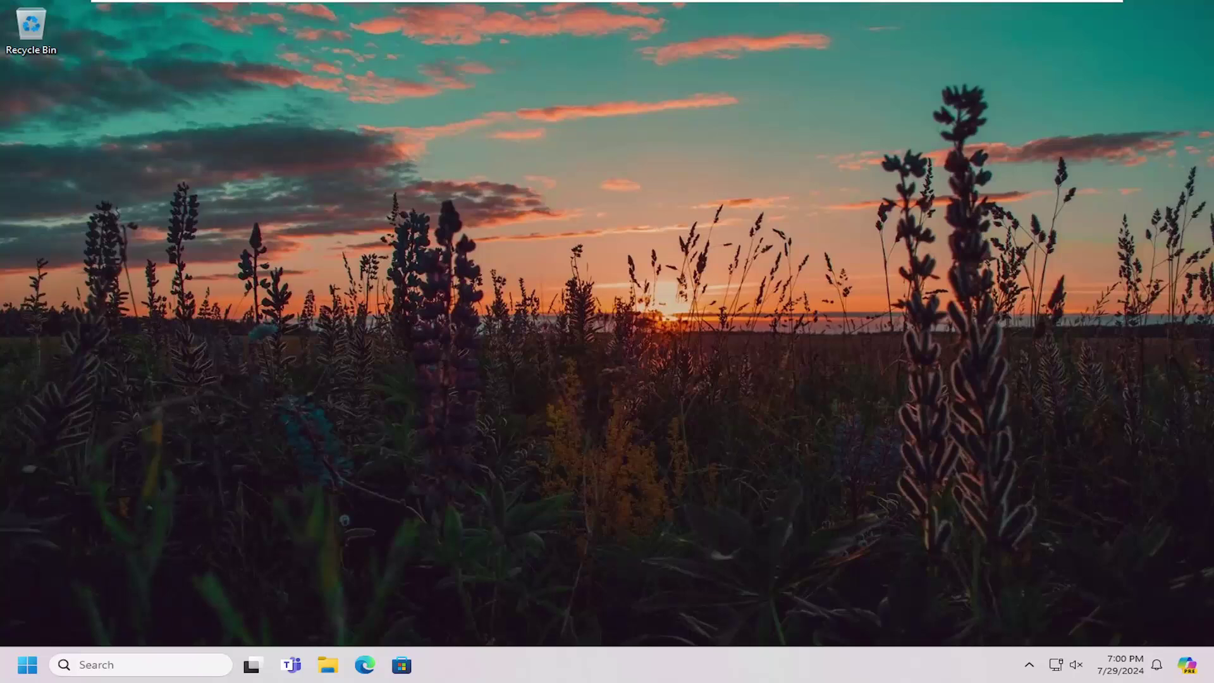
Search for cmd in the Windows taskbar search.
left_click(123, 665)
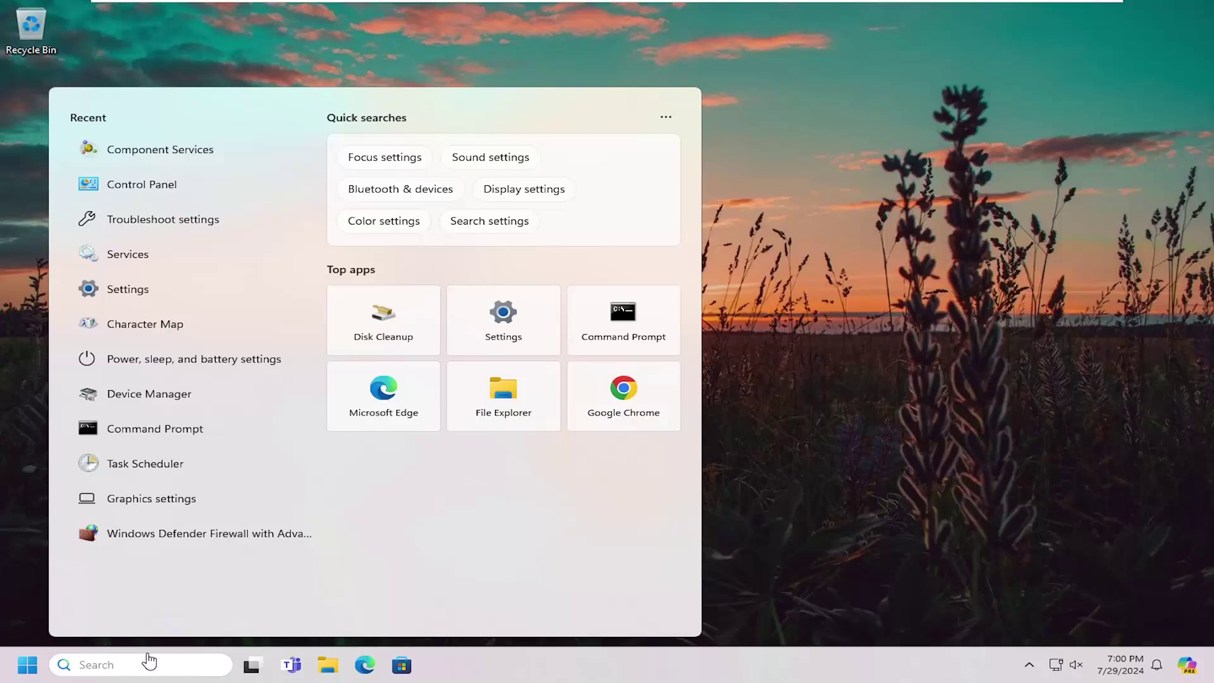
type("cmd")
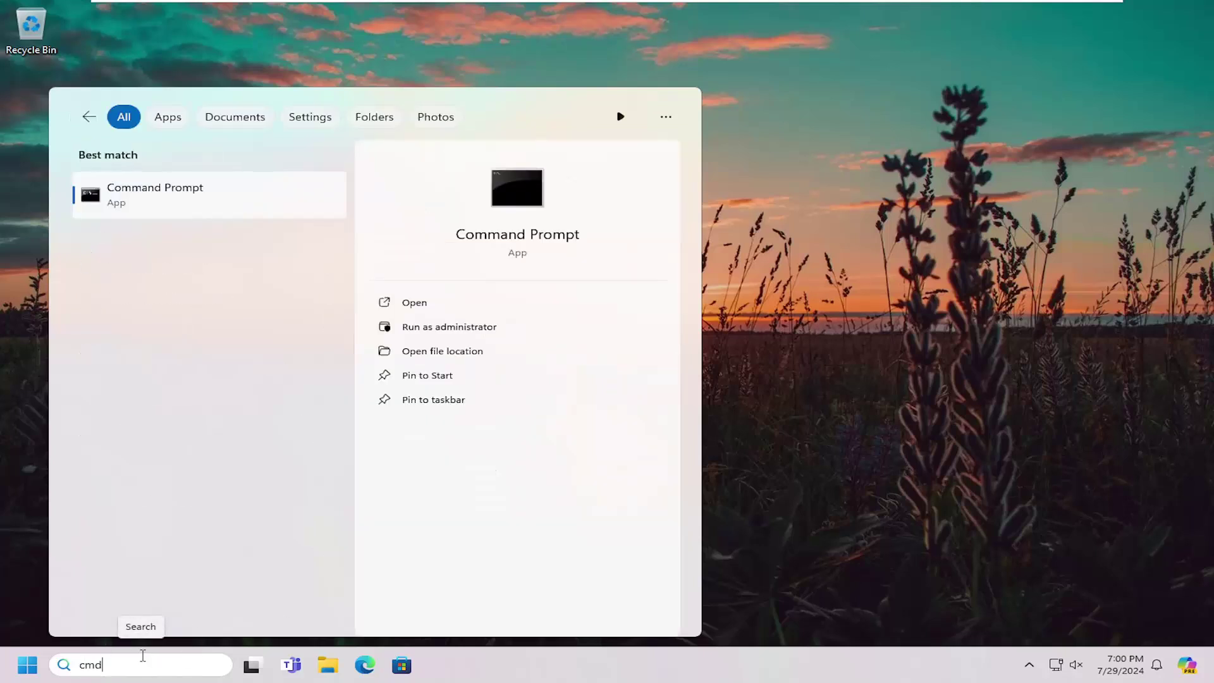